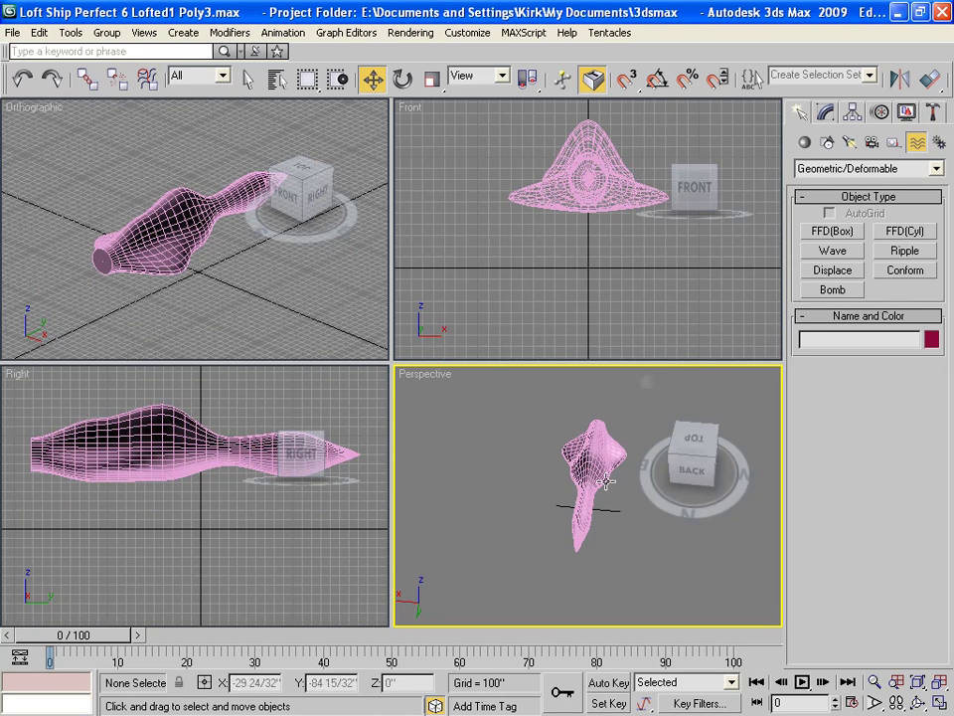
Orbit and zoom the Perspective view, maximize it, and pan to frame the pink ship close up.
mouse_move(626, 524)
middle_mouse_down("alt")
mouse_move(593, 516)
mouse_move(575, 535)
mouse_move(532, 536)
middle_mouse_up("alt")
scroll(602, 531, "up", 5)
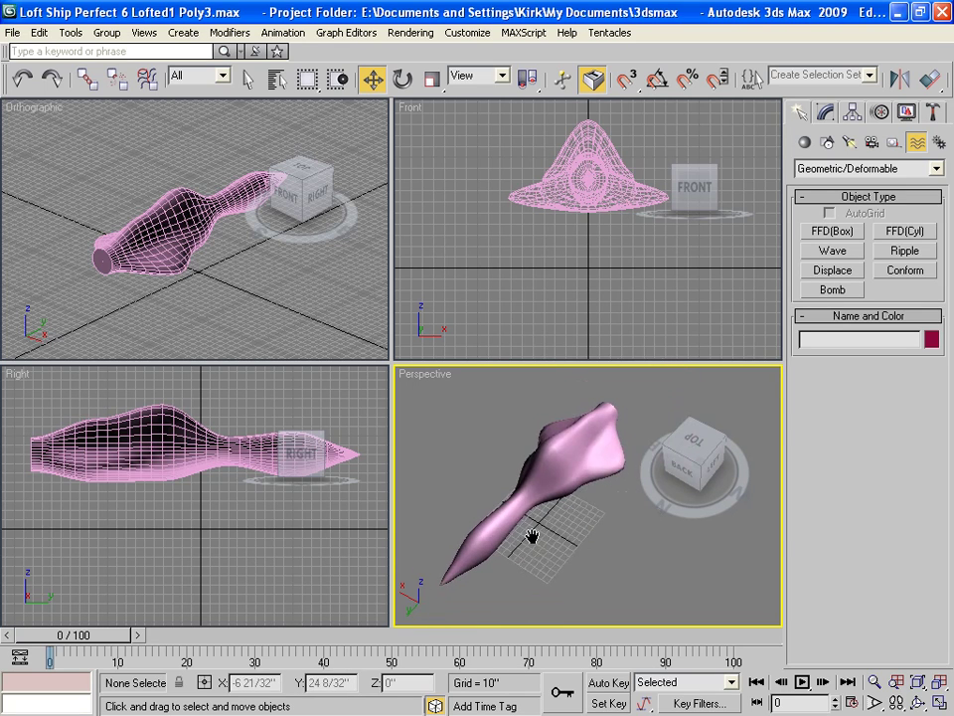
left_click(940, 702)
middle_click_drag(478, 472, 450, 431)
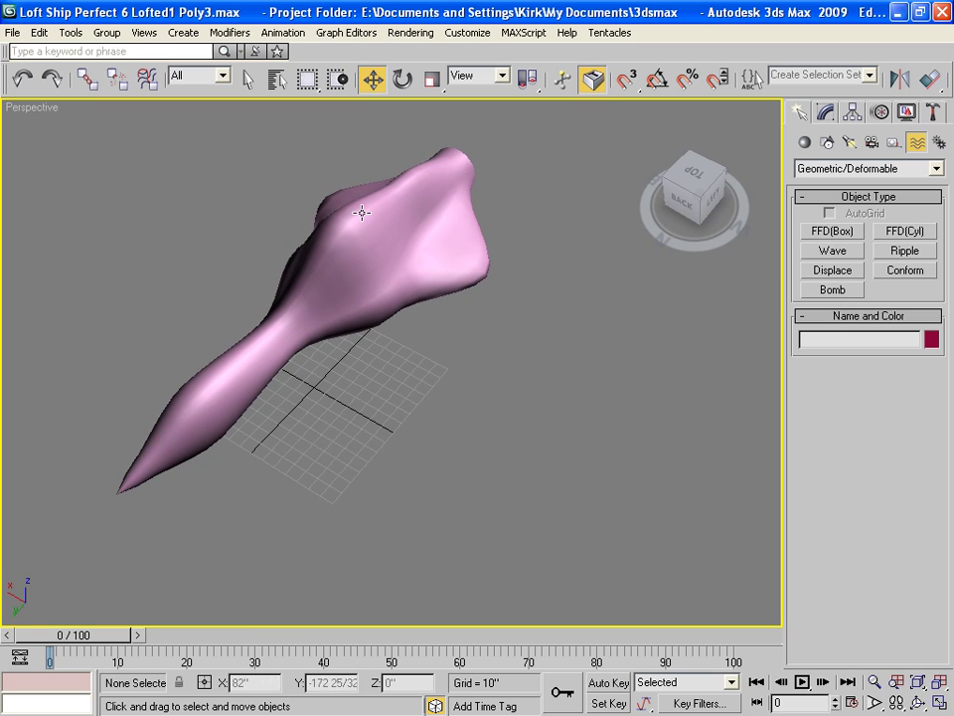
Create a Geometric/Deformable Bomb space warp and move it up above the ship.
left_click(935, 169)
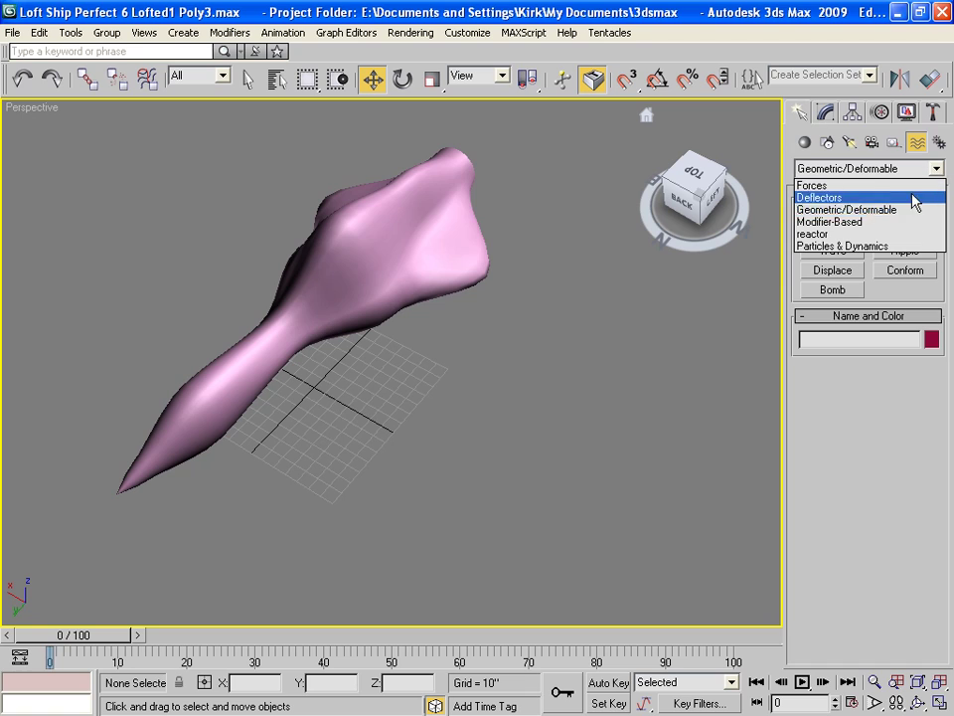
left_click(921, 210)
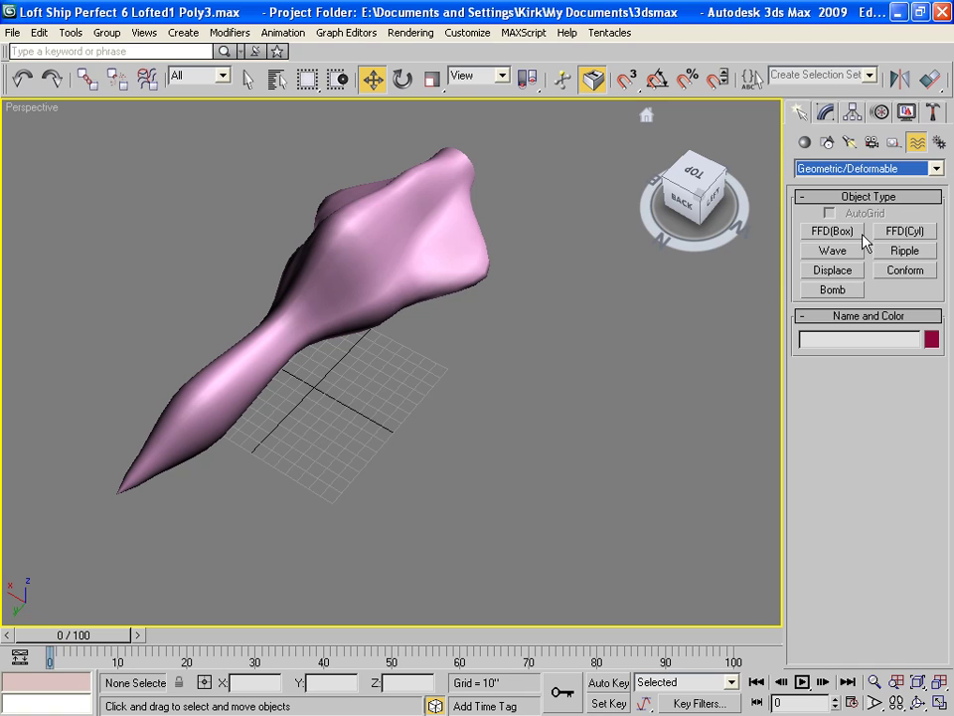
left_click(833, 290)
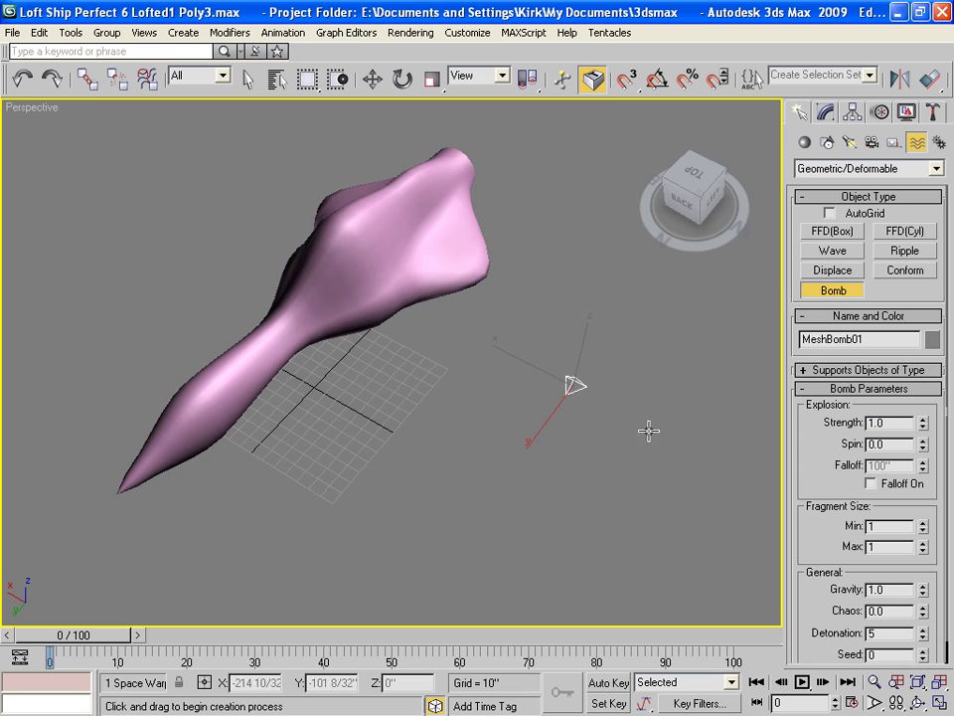
key("alt+w")
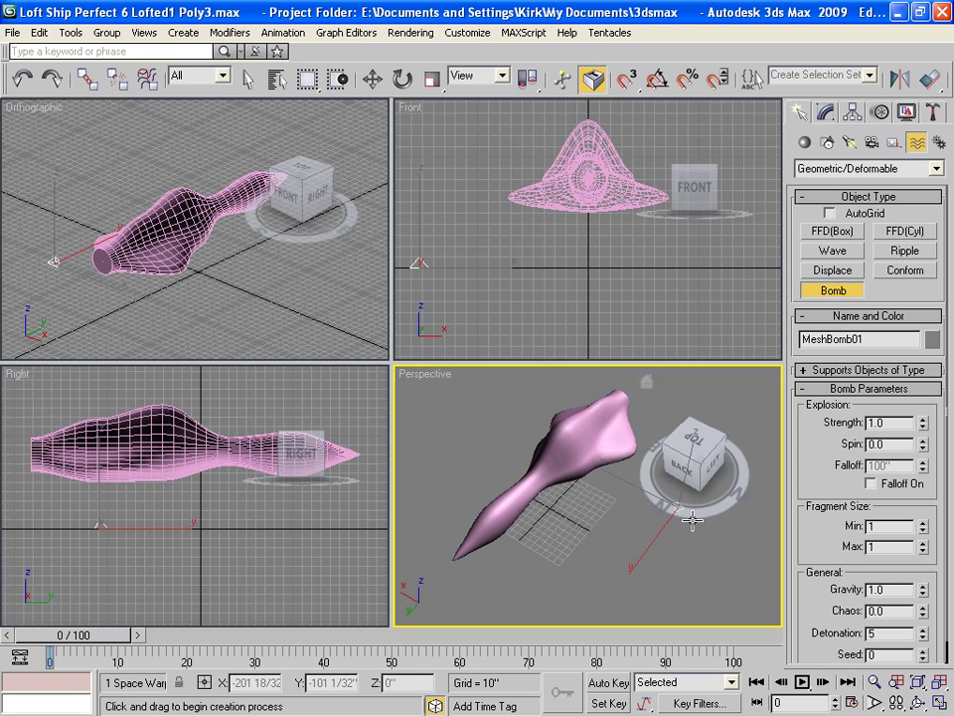
left_click(374, 82)
left_click_drag(100, 459, 113, 316)
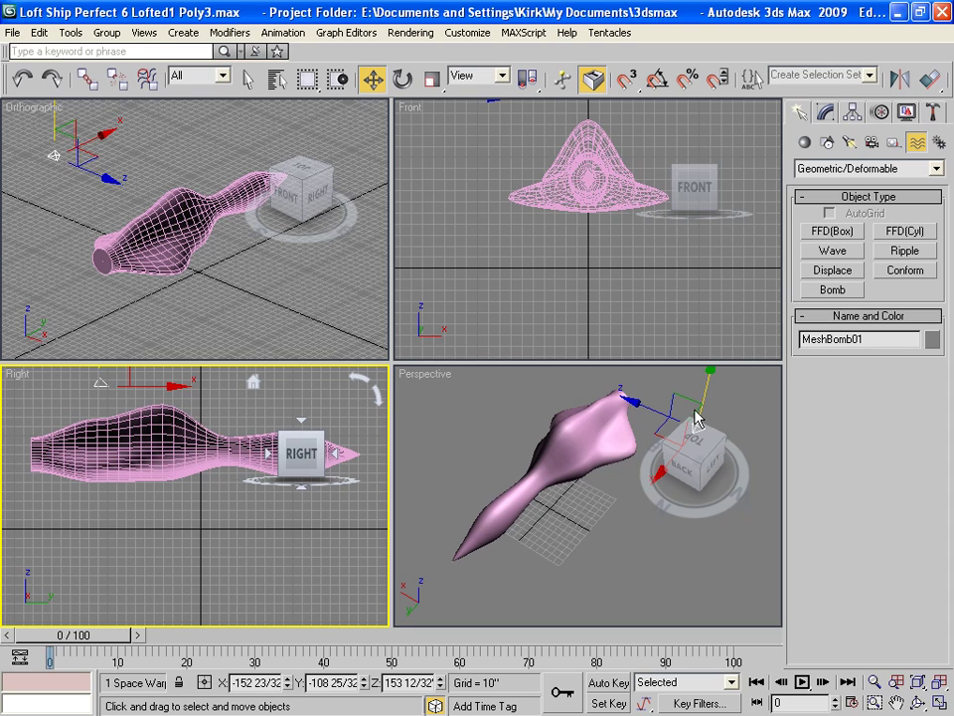
Reselect MeshBomb01 and move it further along Y in the Perspective view.
left_click(659, 479)
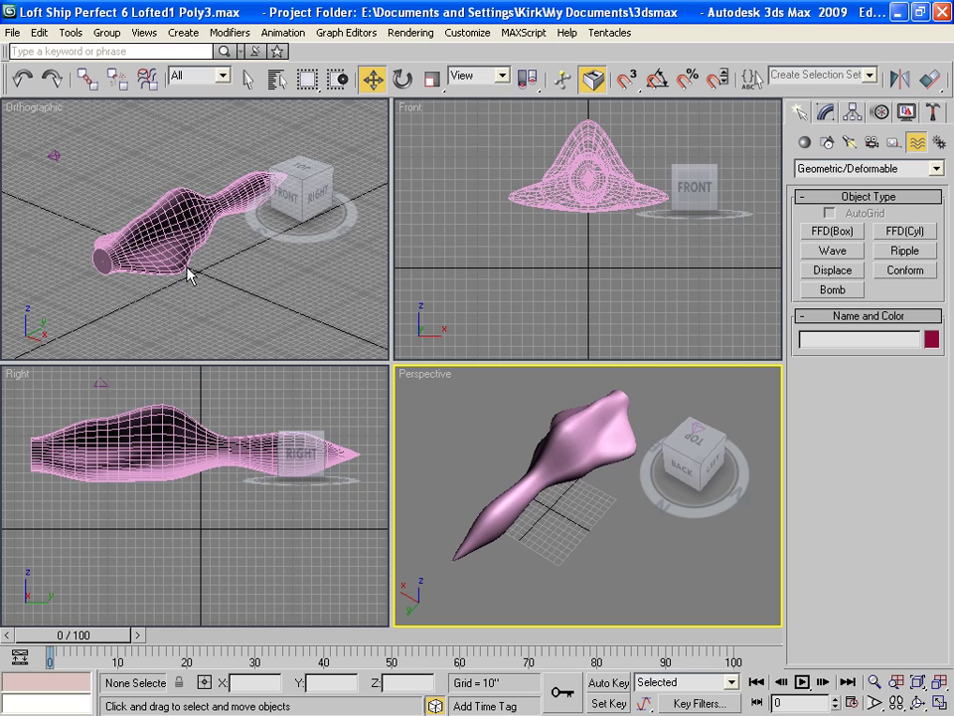
left_click(55, 157)
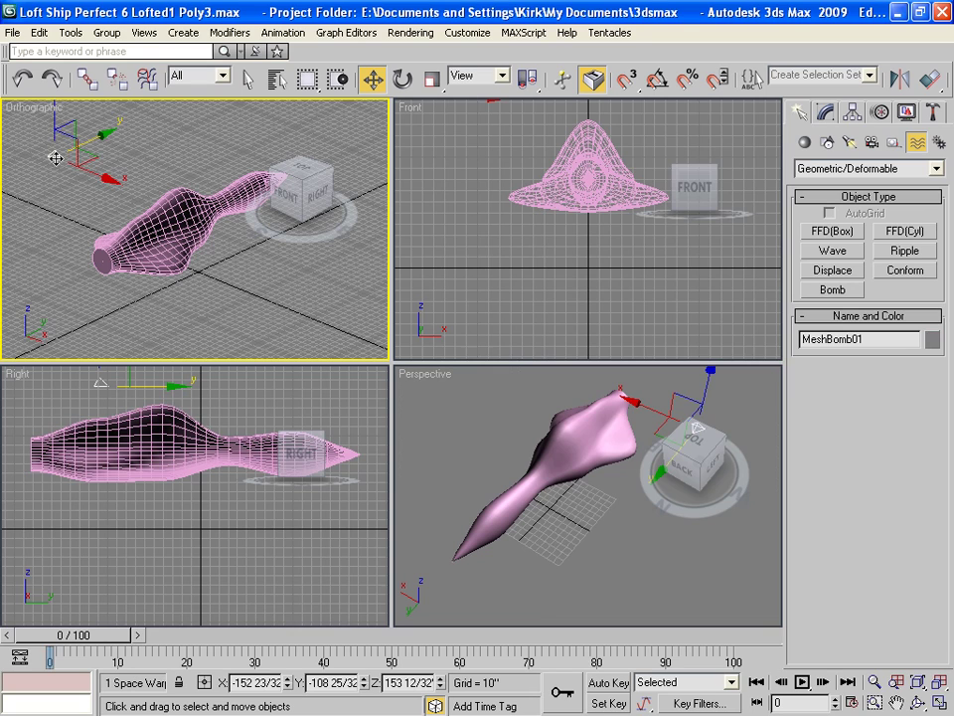
left_click(659, 479)
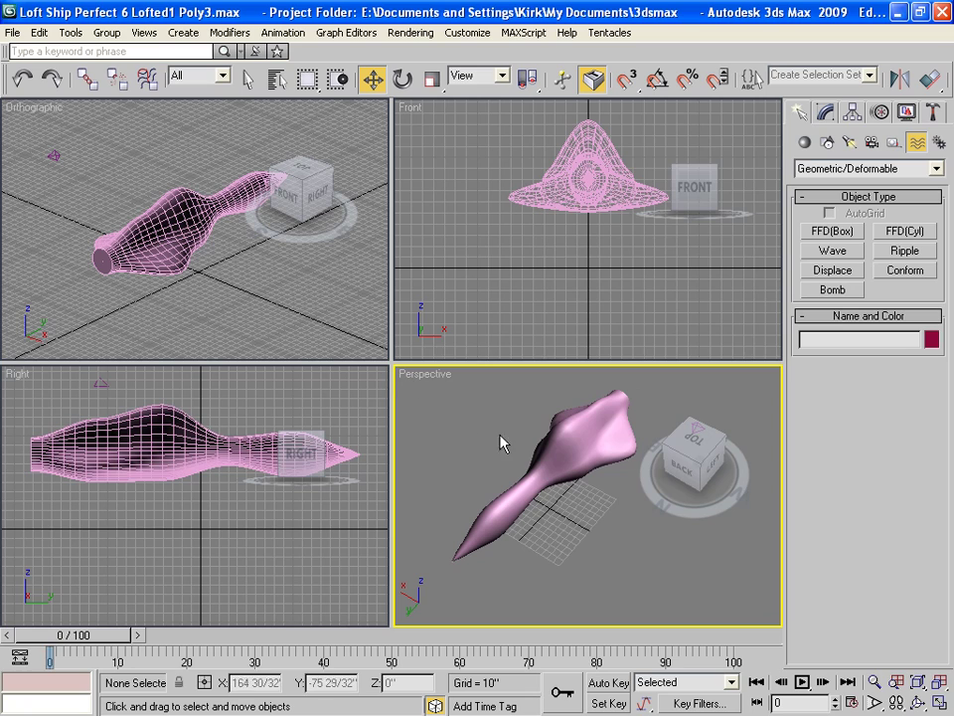
left_click(51, 165)
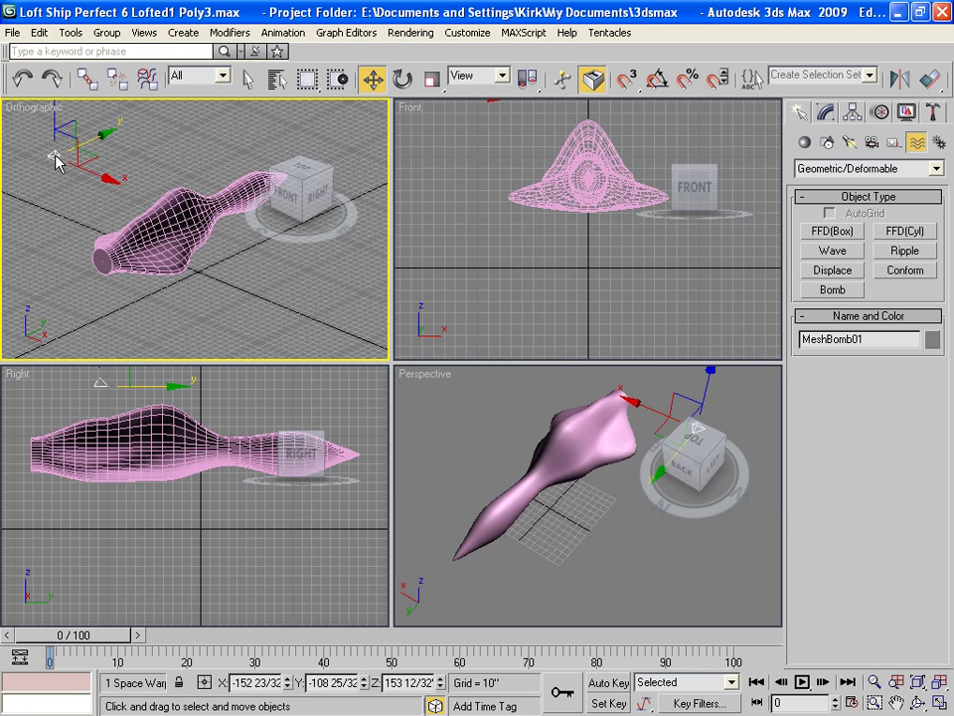
right_click(709, 533)
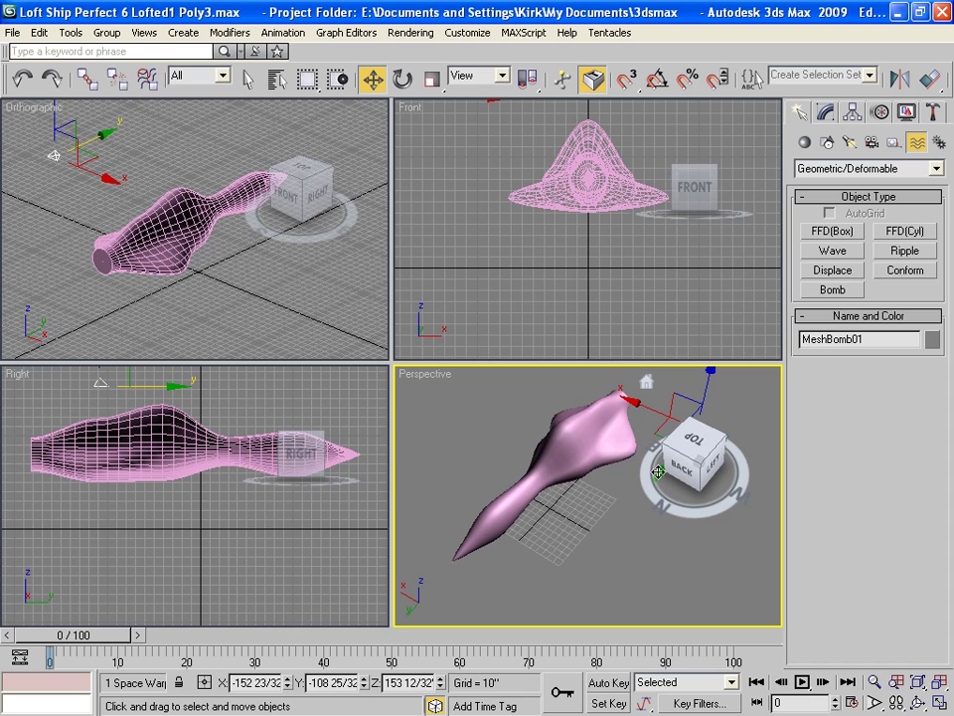
left_click_drag(658, 473, 648, 408)
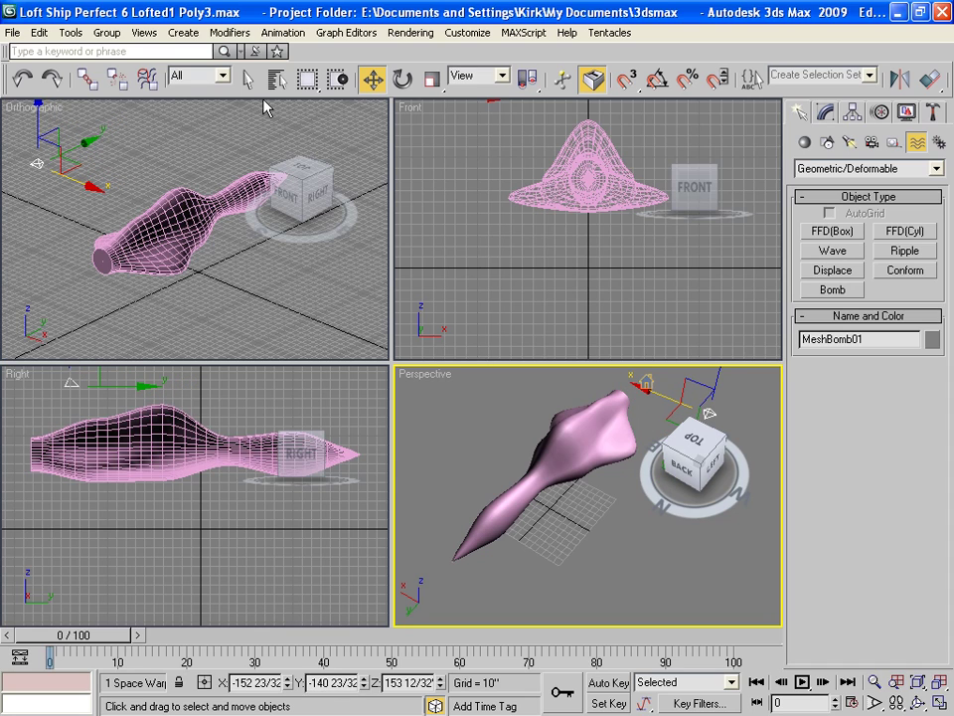
Use Bind to Space Warp to link the pink ship to MeshBomb01.
left_click(156, 81)
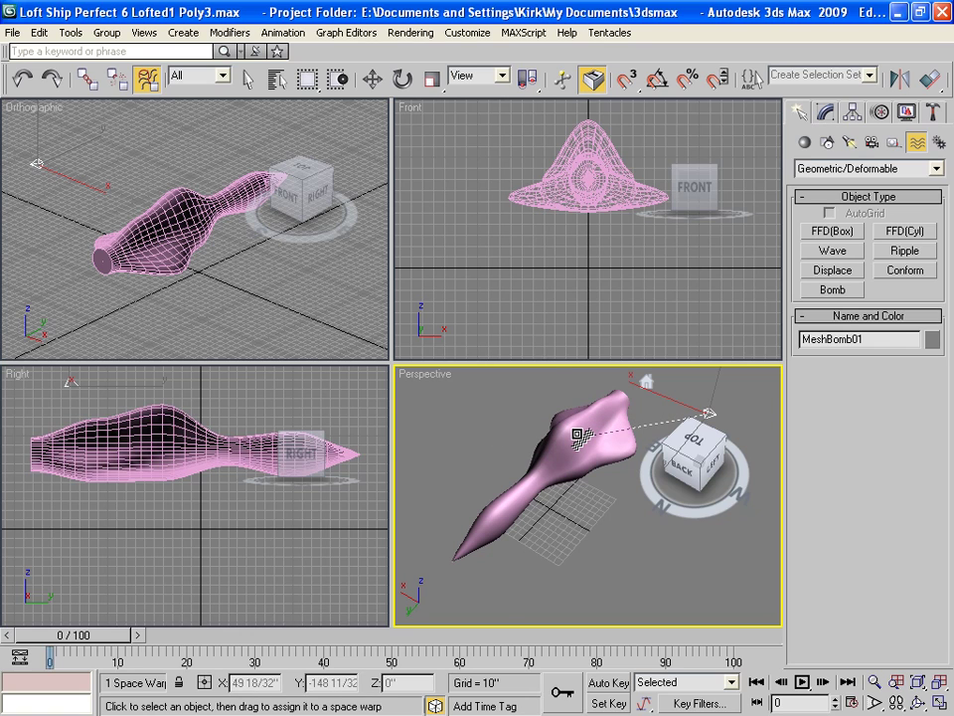
left_click_drag(580, 435, 580, 436)
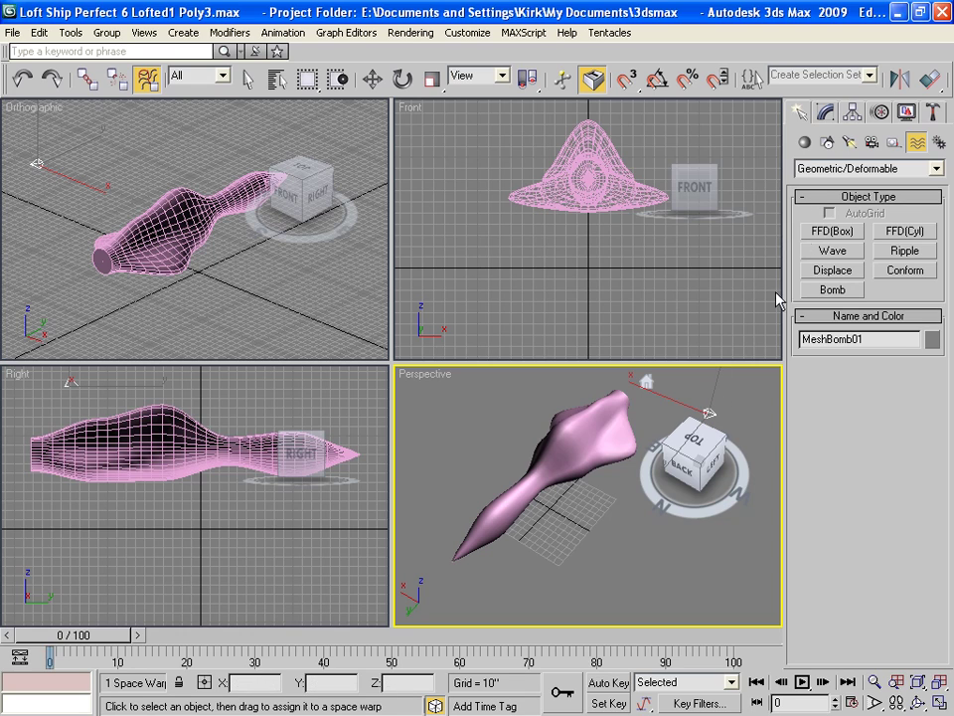
Open MeshBomb01's parameters and set its Gravity to 0.0.
left_click(826, 113)
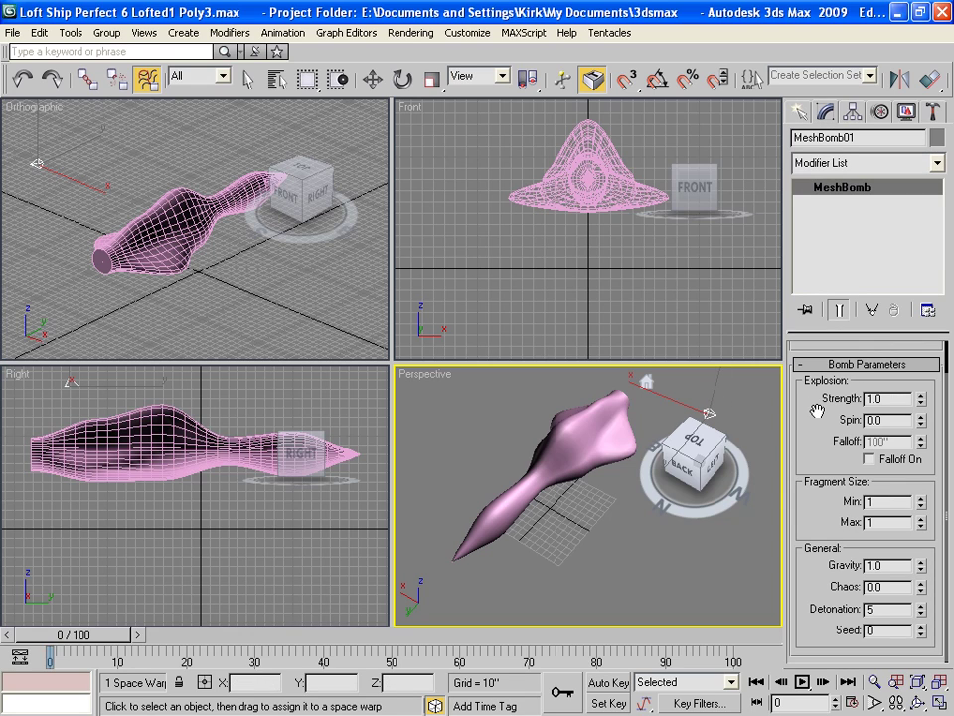
left_click_drag(815, 394, 822, 420)
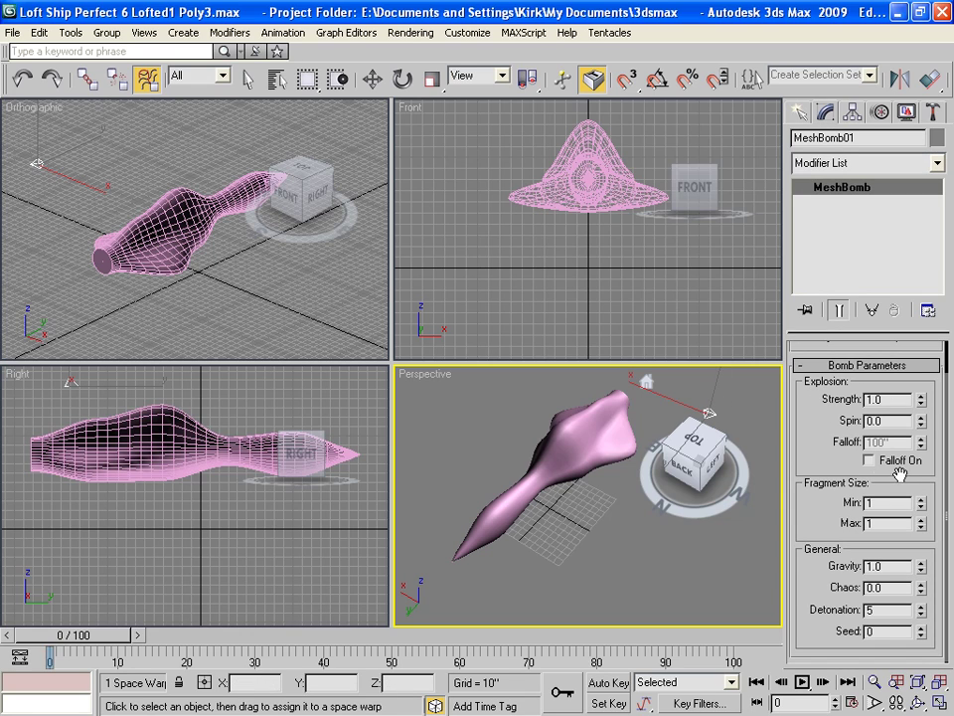
left_click_drag(899, 473, 906, 455)
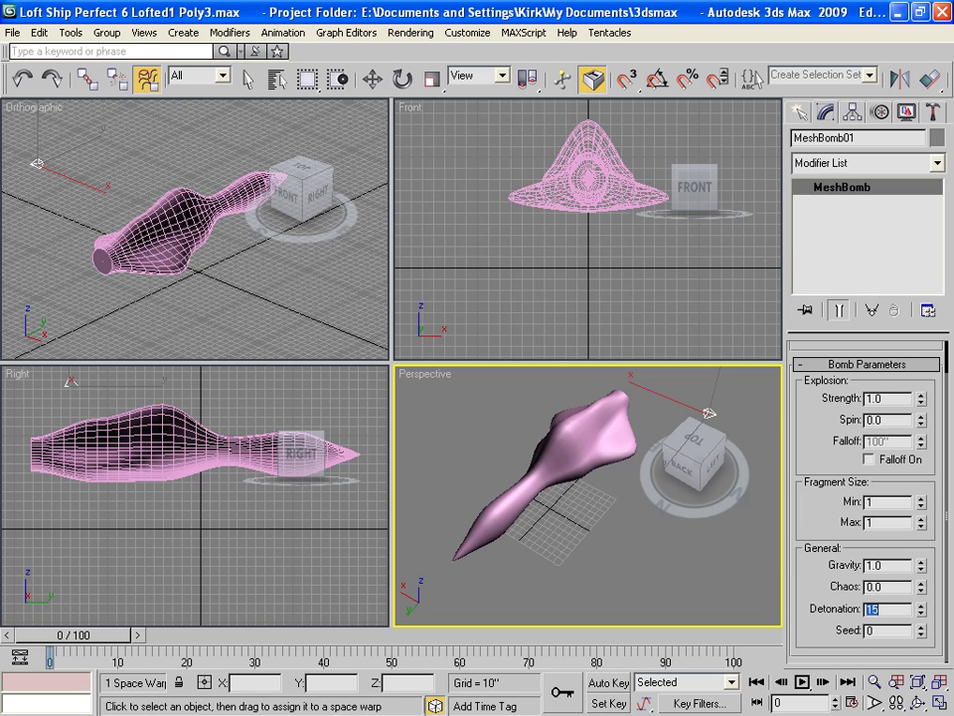
Play and rewind the animation several times in the maximized Perspective view to watch the explosion.
left_click(804, 682)
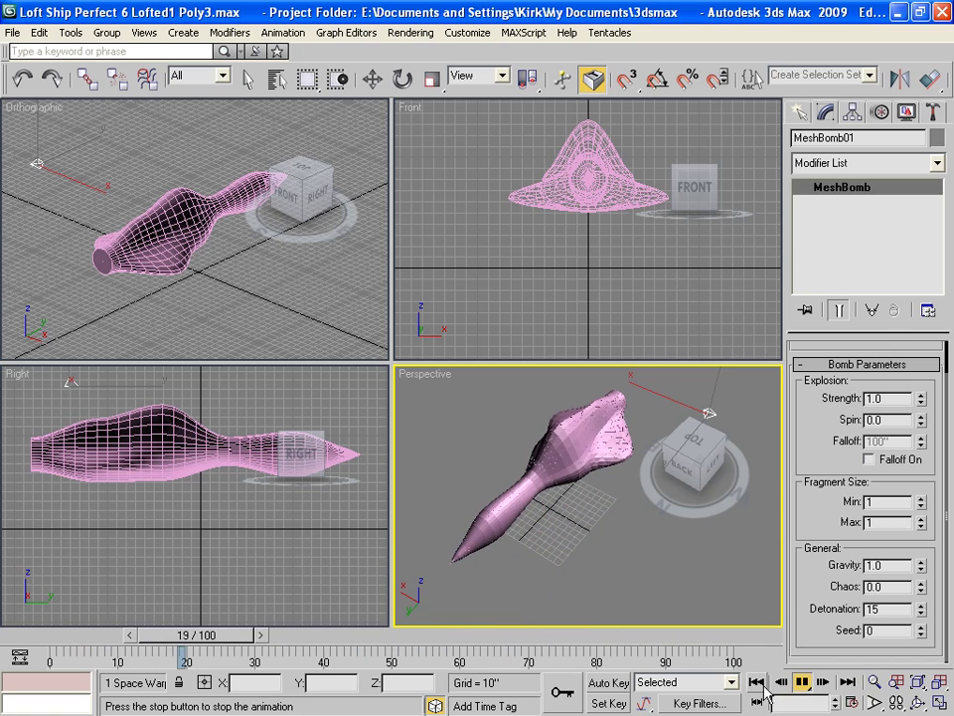
left_click(804, 682)
left_click(938, 702)
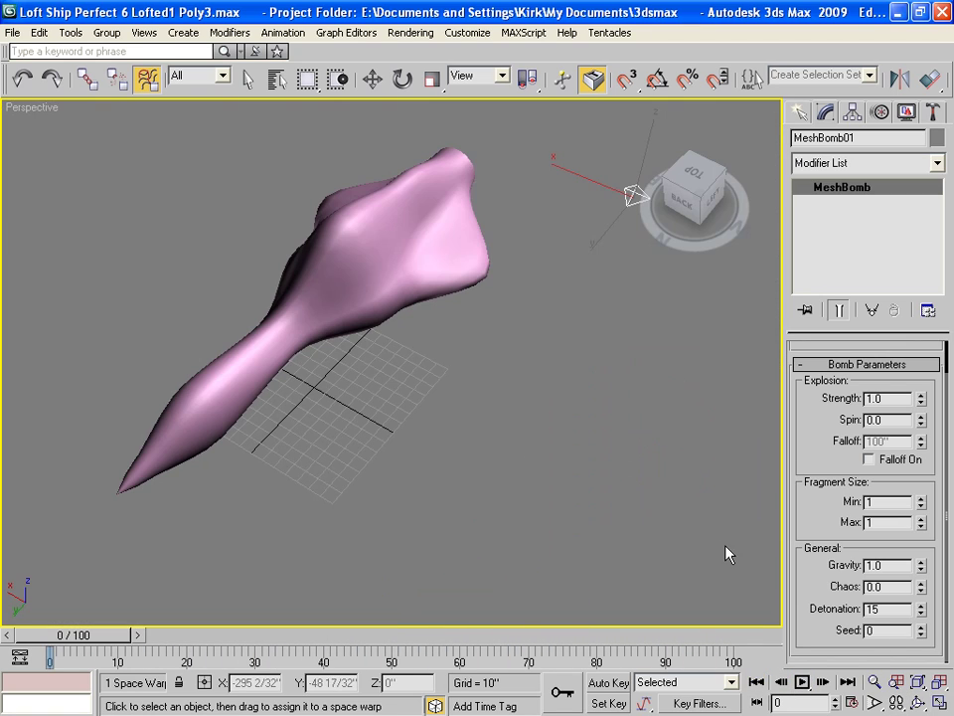
left_click(801, 682)
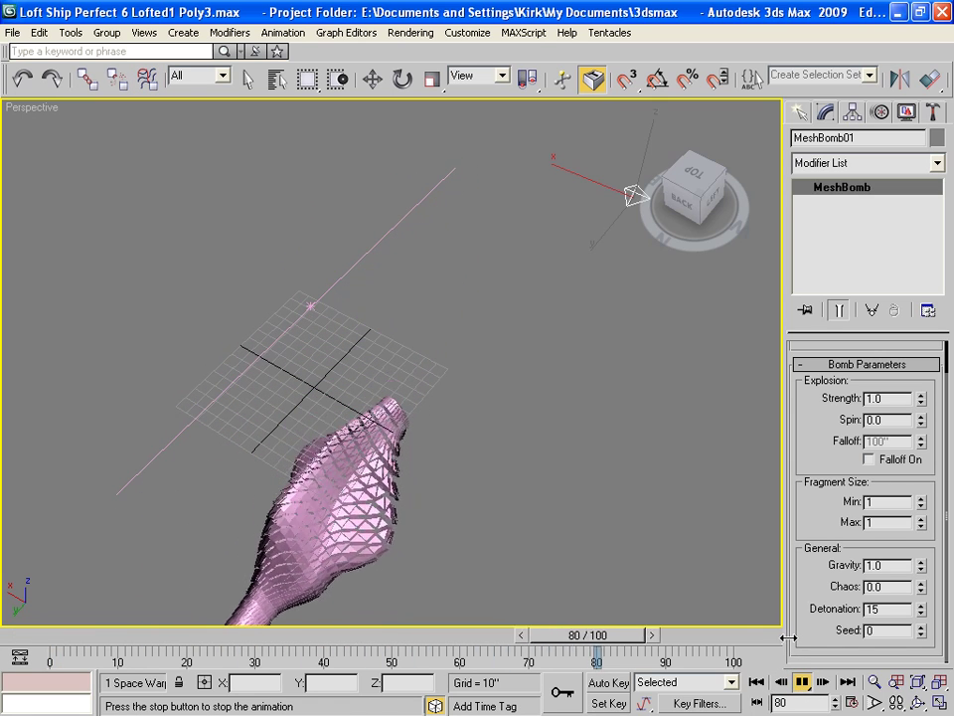
left_click(757, 683)
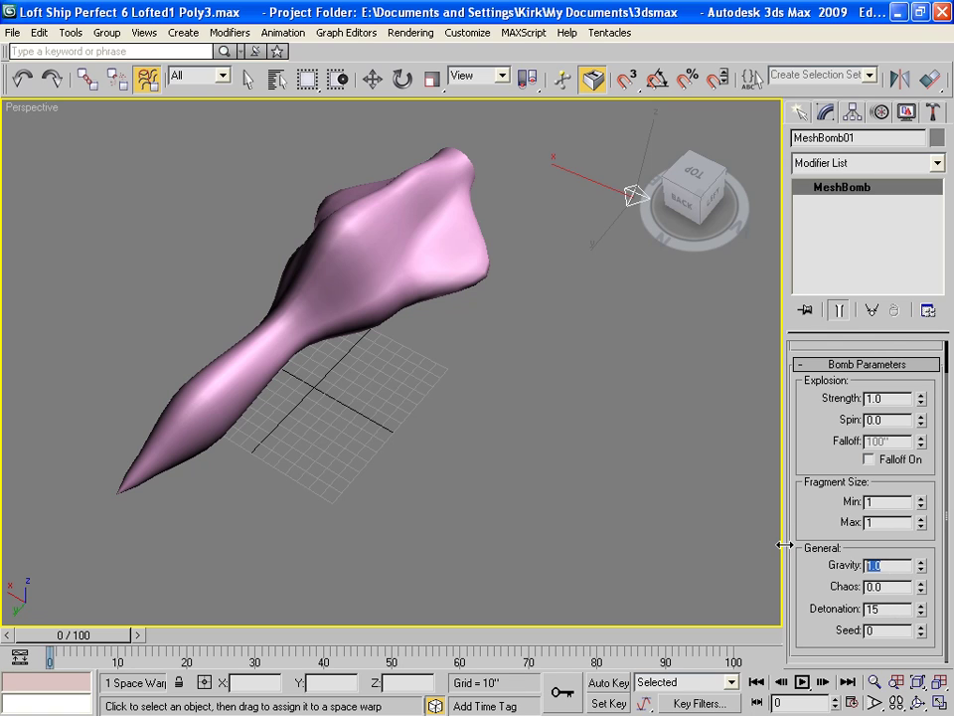
left_click(801, 682)
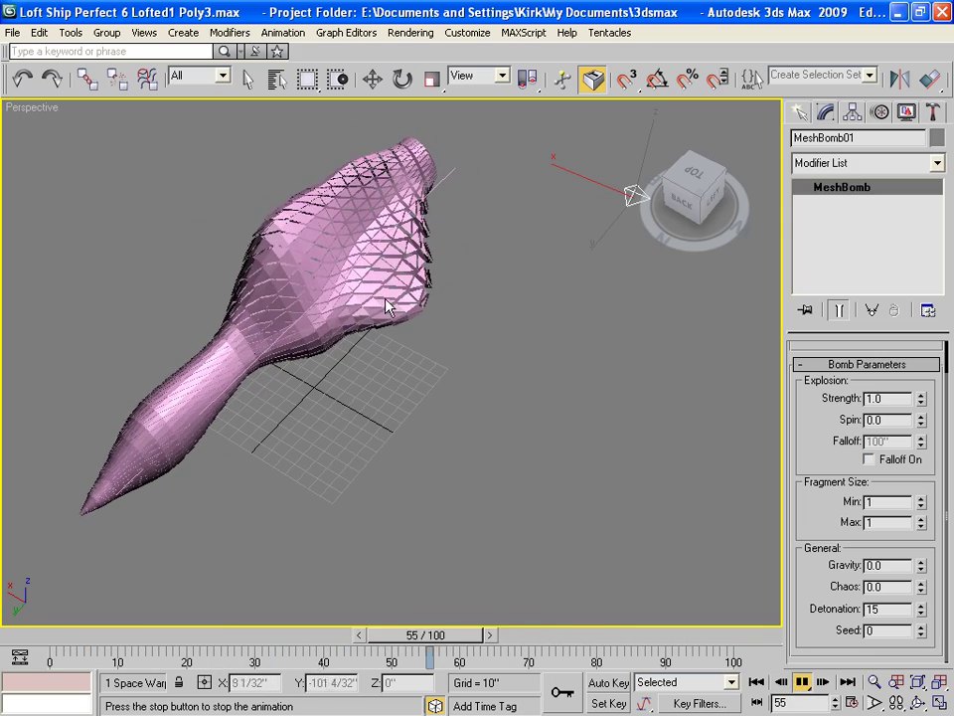
left_click(757, 682)
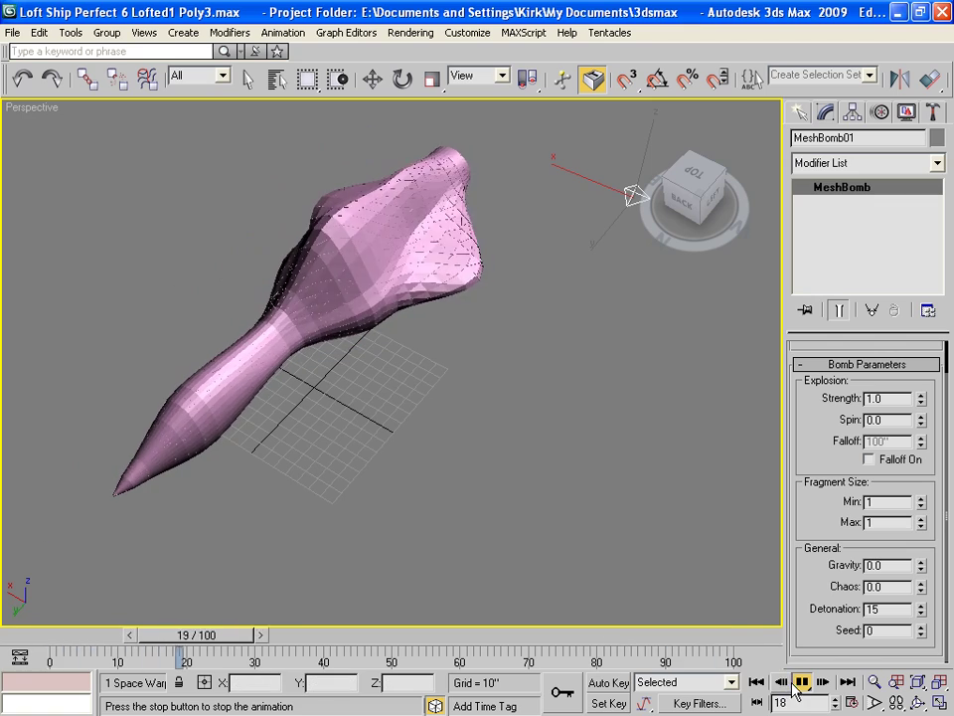
left_click(756, 681)
left_click(802, 681)
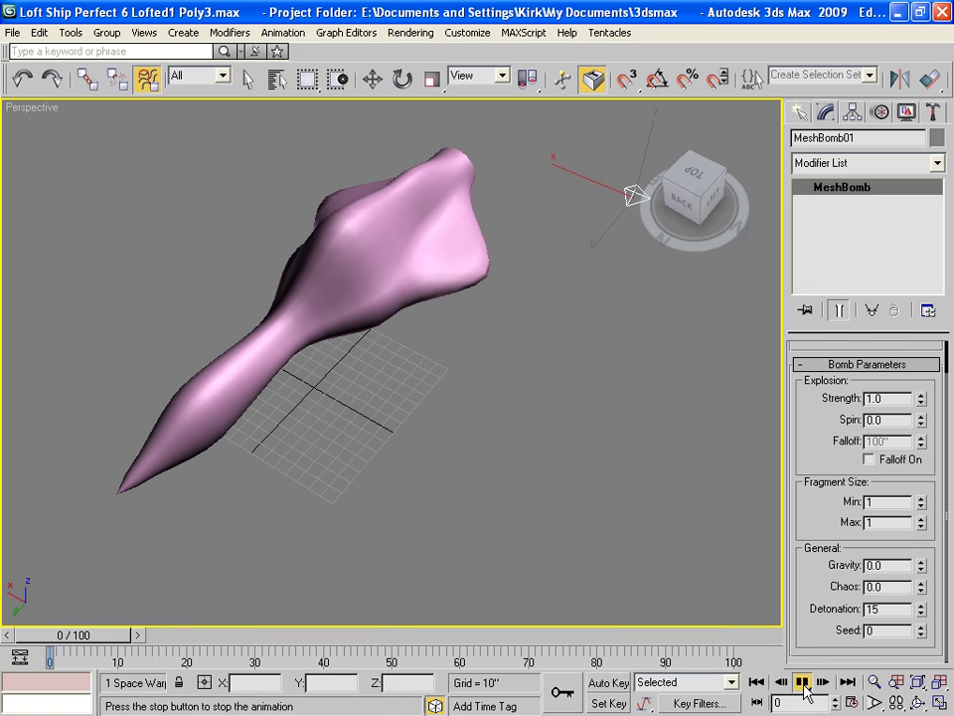
Set MeshBomb01's explosion Strength to 5.
double_click(892, 397)
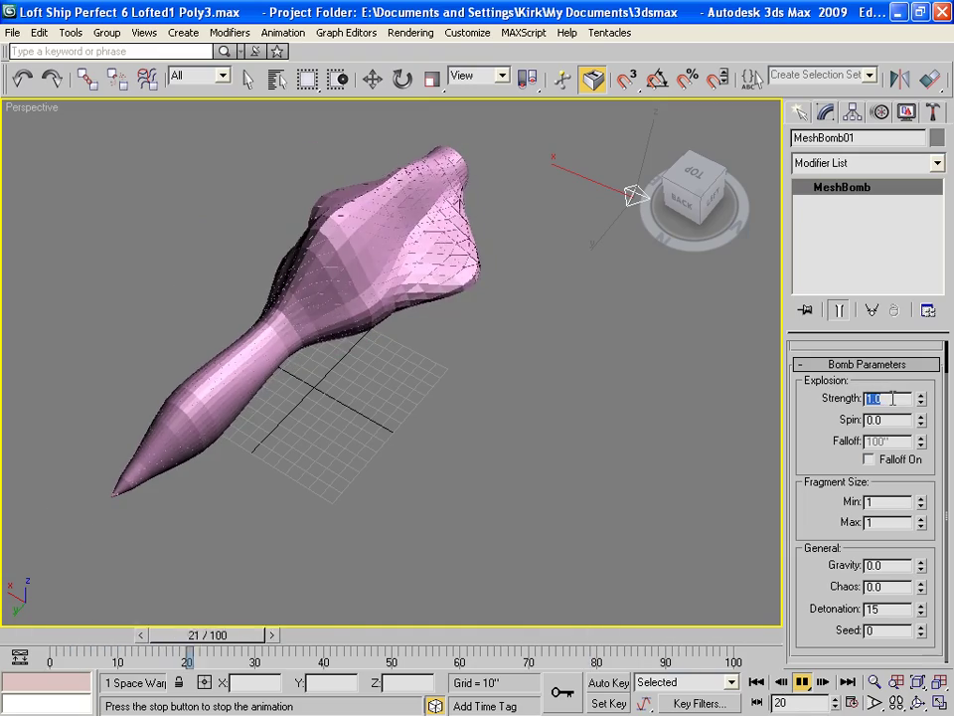
type("5")
key("Return")
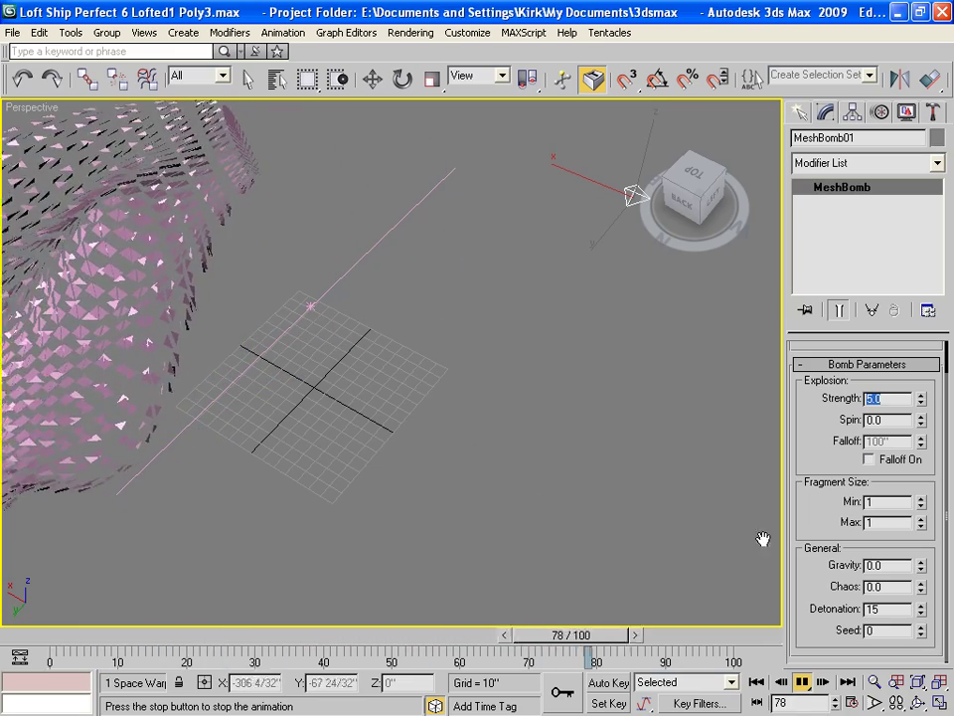
Set Chaos to 5, then lower it to 2.
left_click(883, 587)
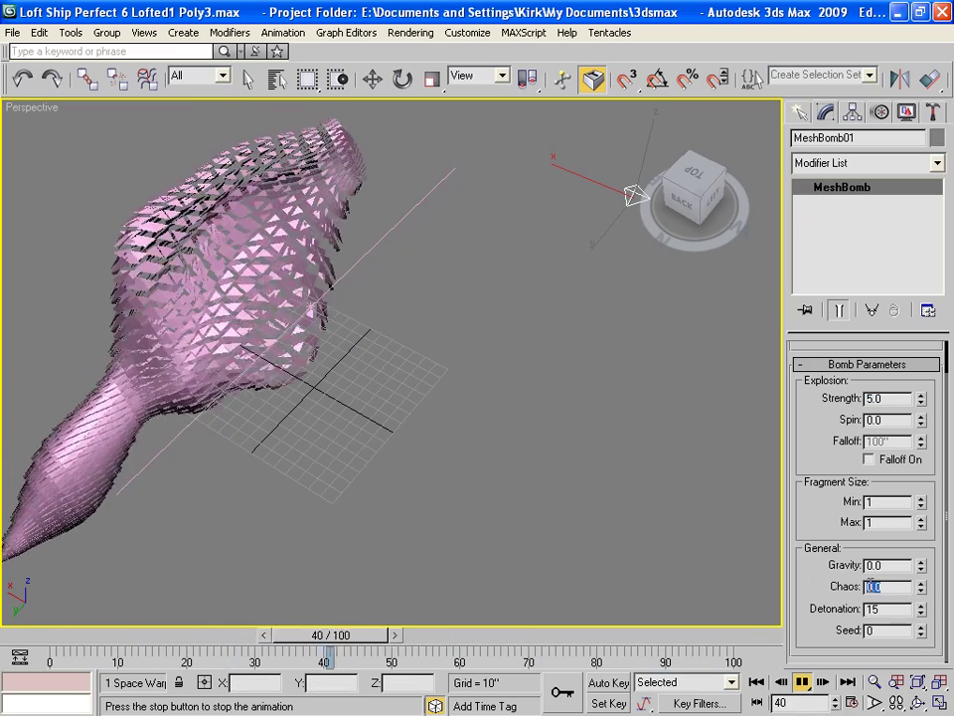
type("5")
key("Return")
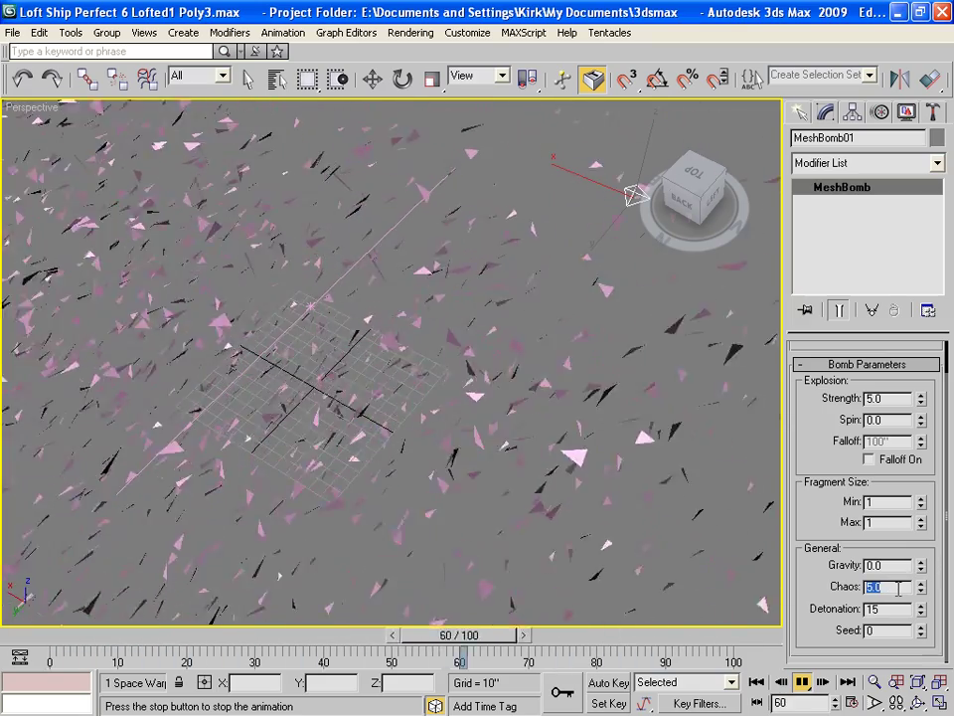
type("2")
key("Return")
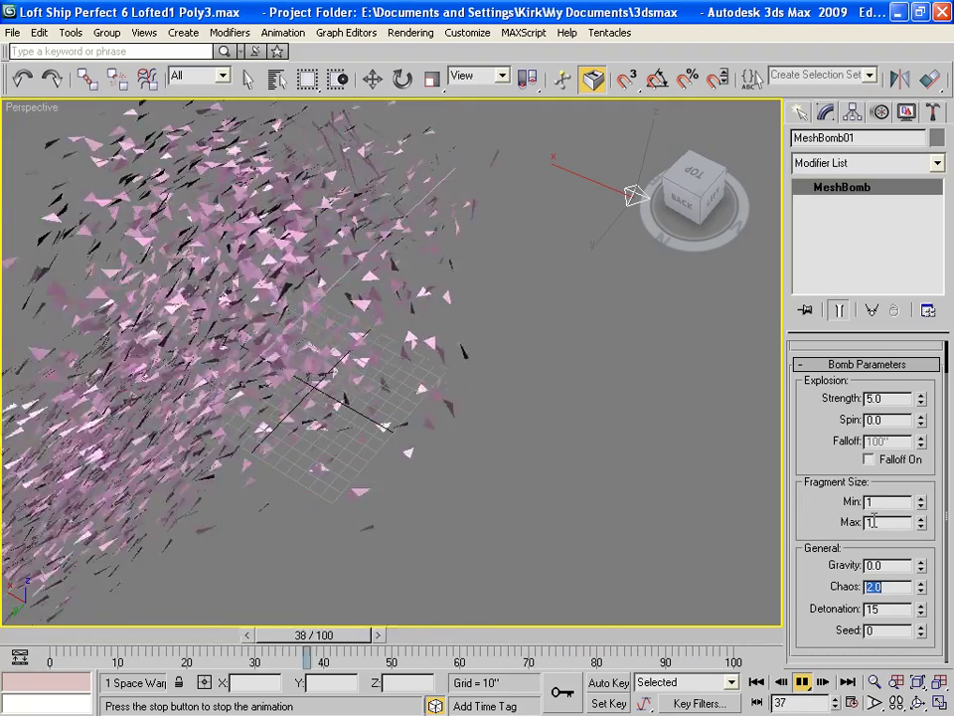
Try fragment size Min 2 / Max 10, then settle on Min 1 and Max 5.
double_click(870, 522)
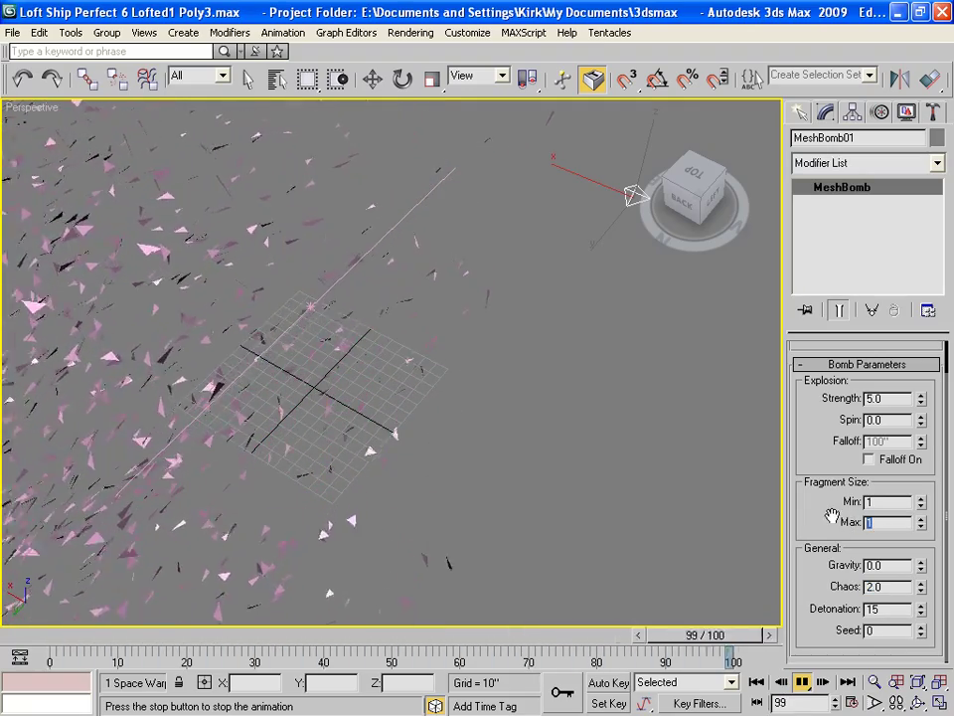
double_click(891, 502)
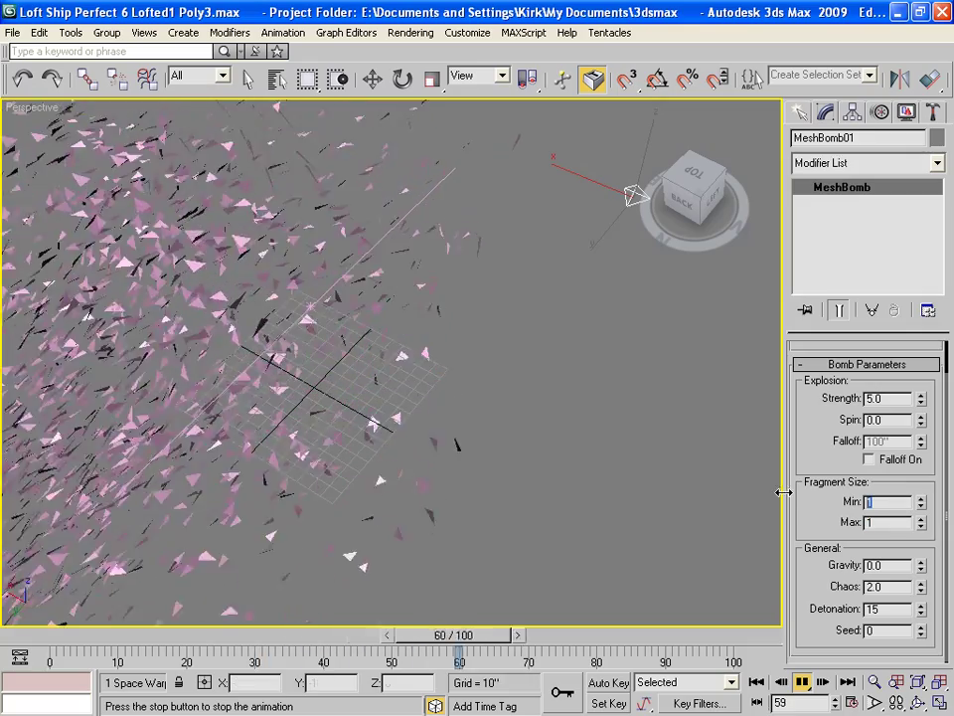
type("2")
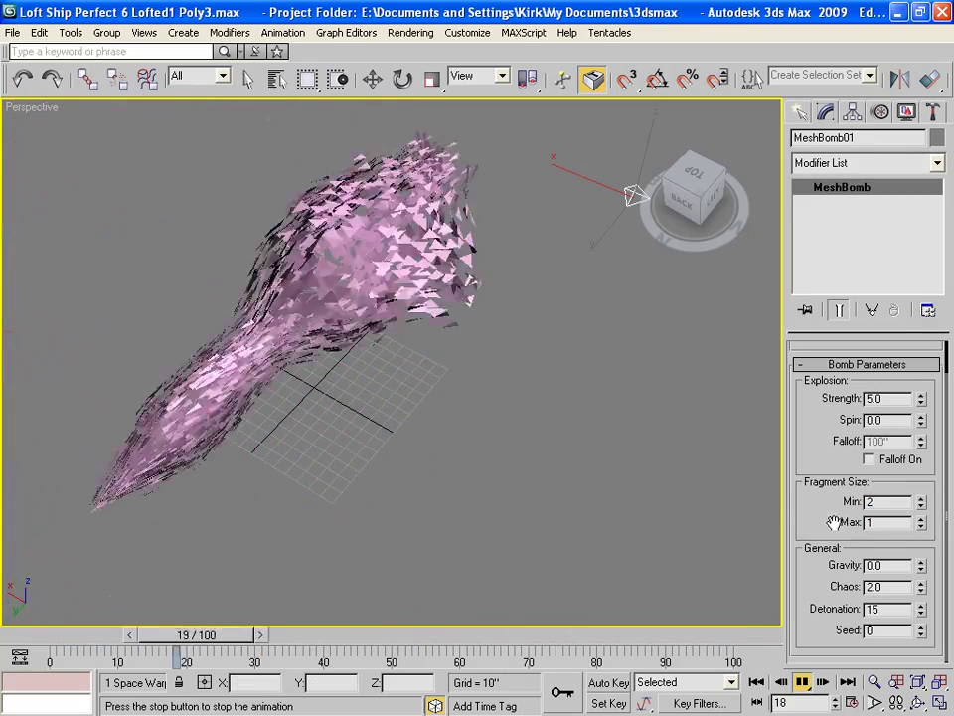
double_click(880, 522)
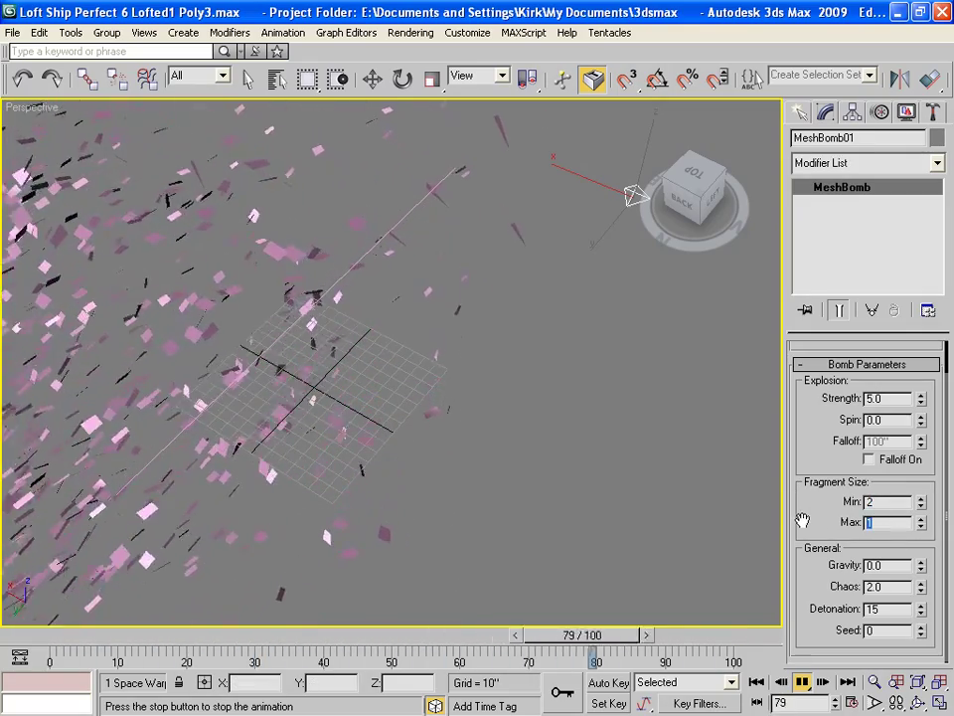
type("10")
key("Return")
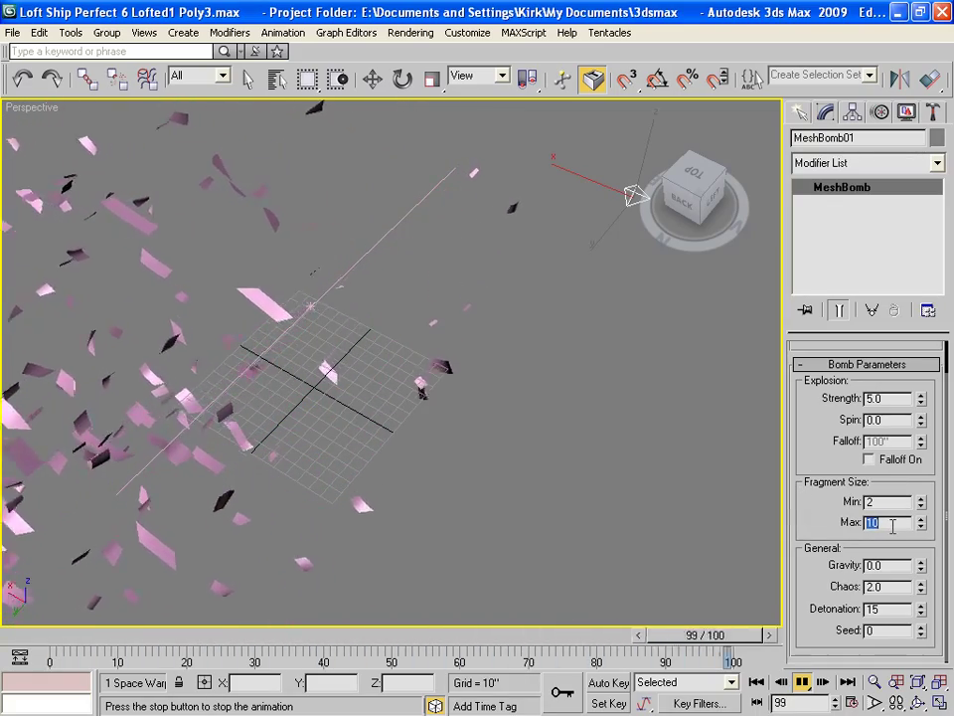
type("5")
key("Return")
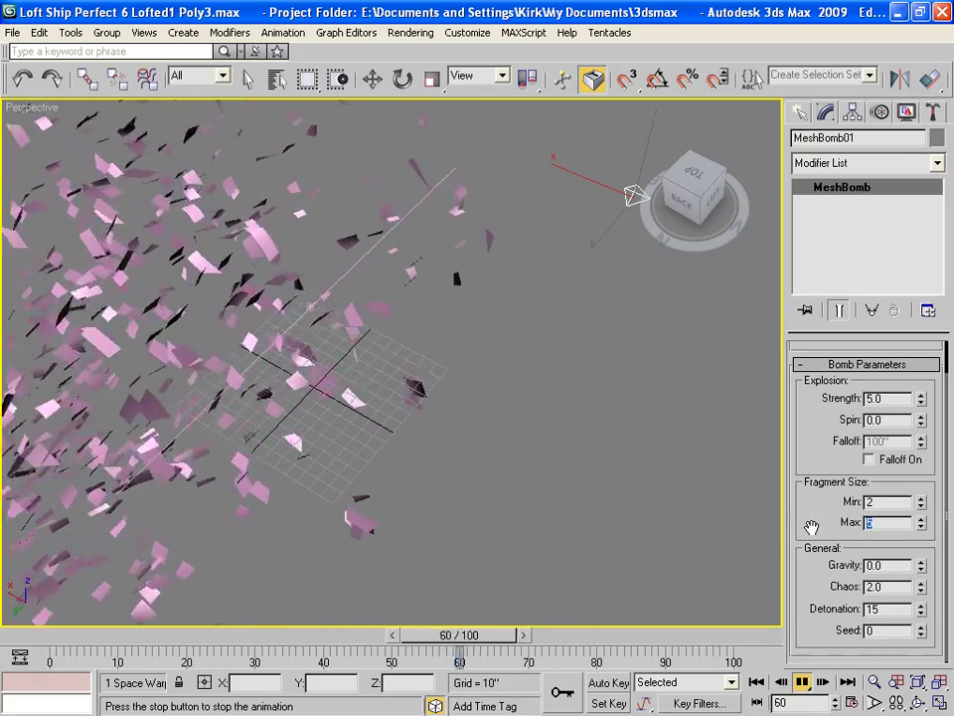
double_click(879, 502)
type("1")
key("Return")
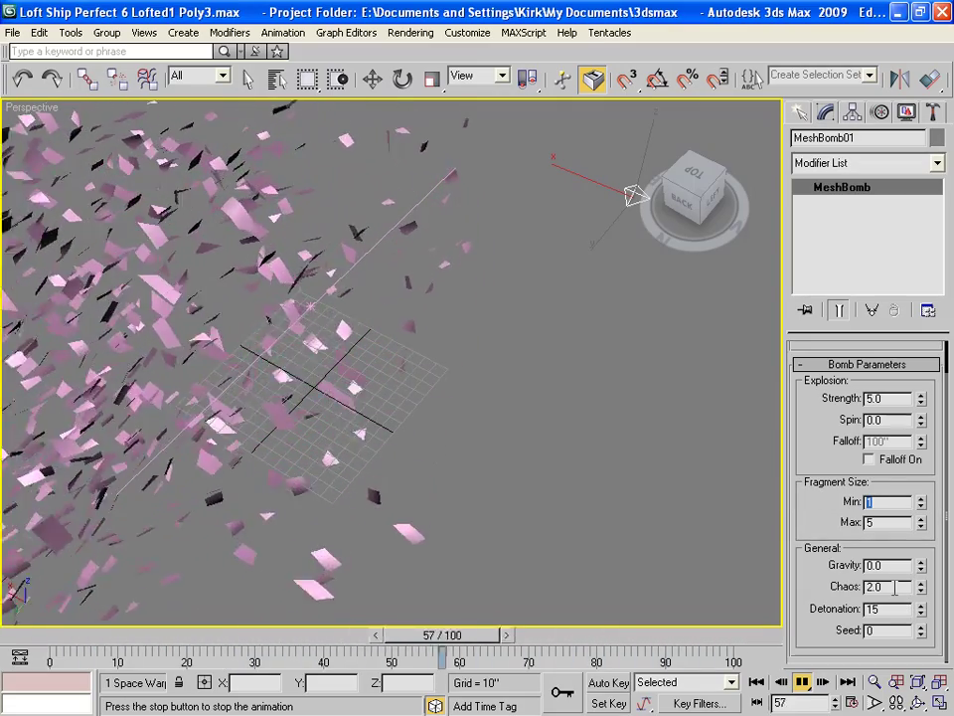
Set MeshBomb01's Spin to 5, then reduce it to 0.5.
left_click_drag(893, 586, 865, 564)
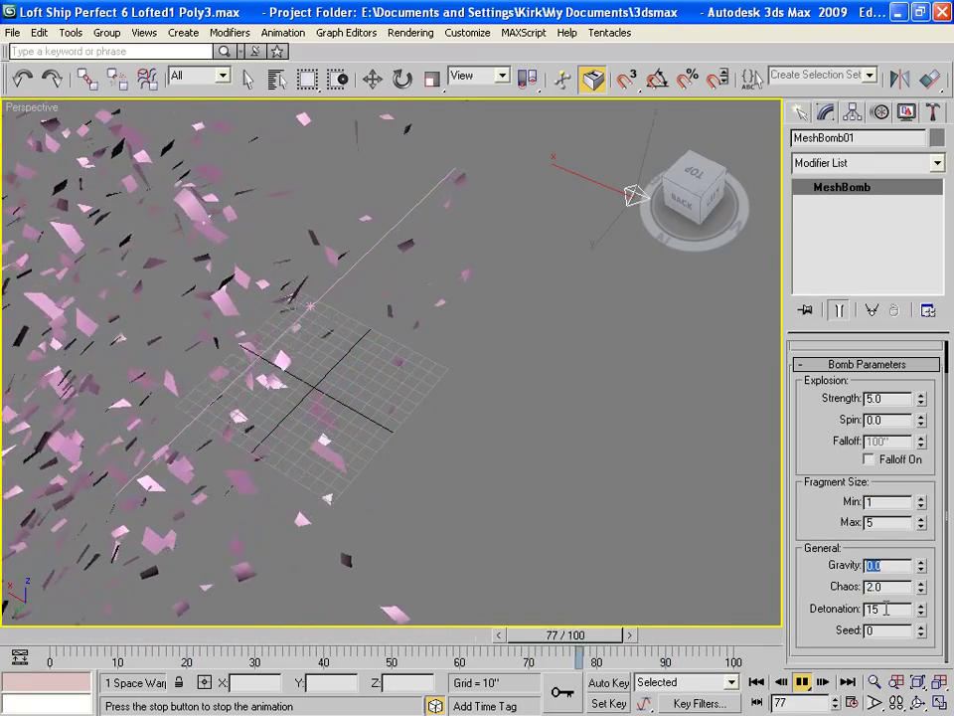
left_click_drag(884, 609, 866, 608)
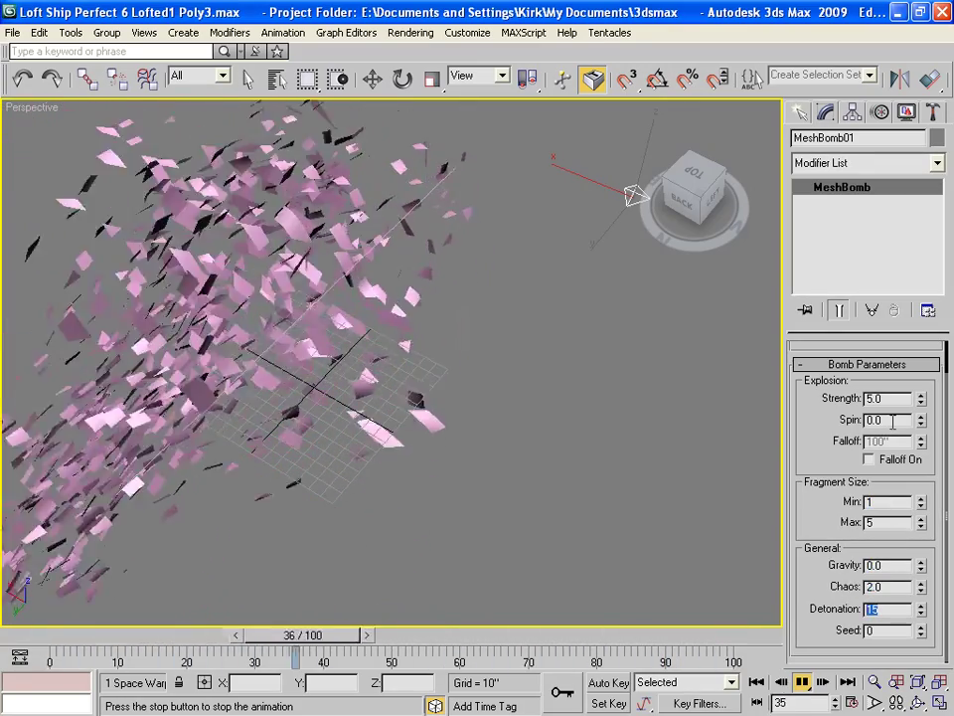
left_click_drag(893, 422, 822, 420)
type("5")
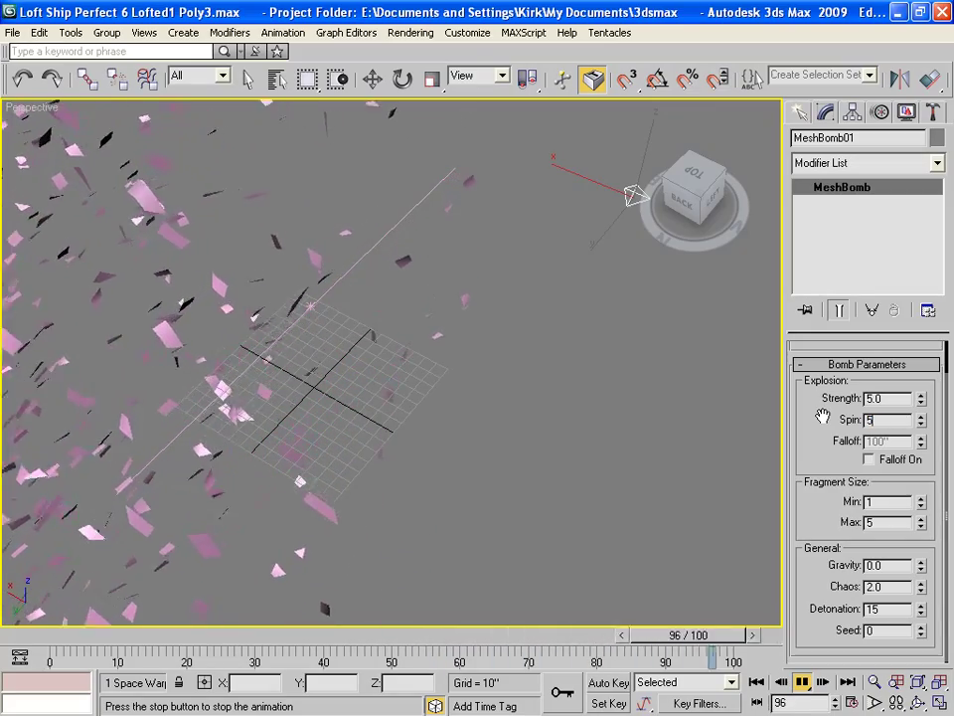
key("Return")
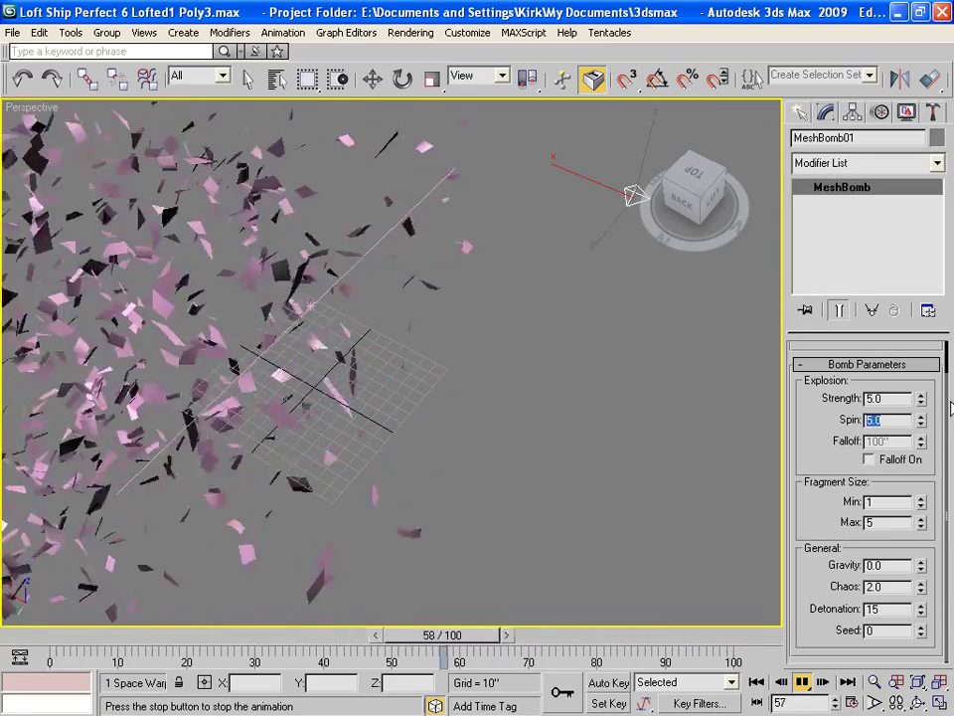
type("0.5")
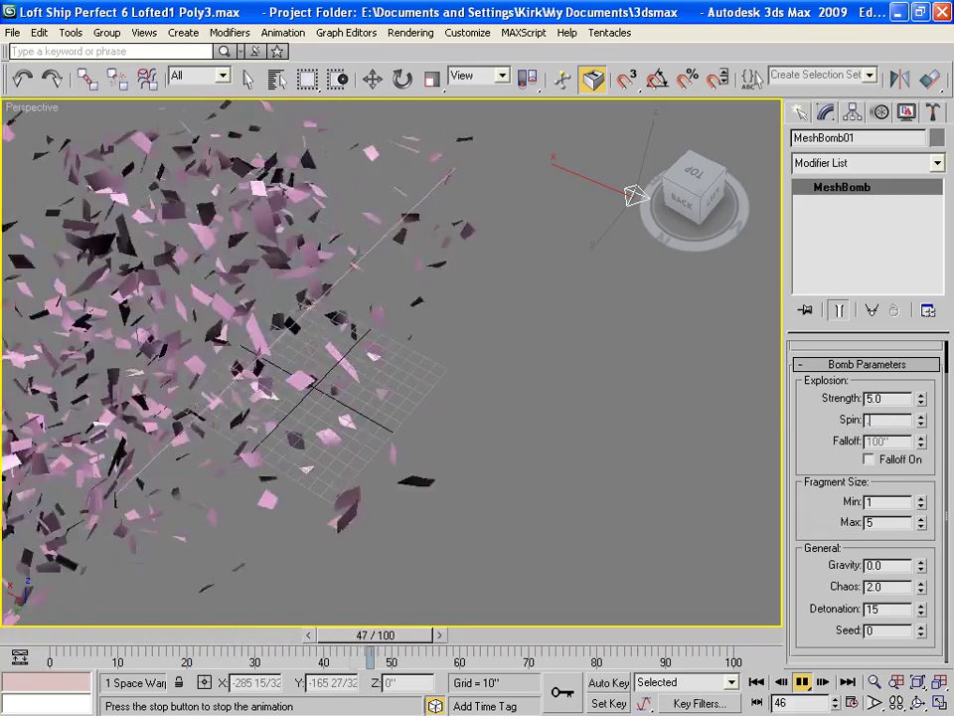
key("Return")
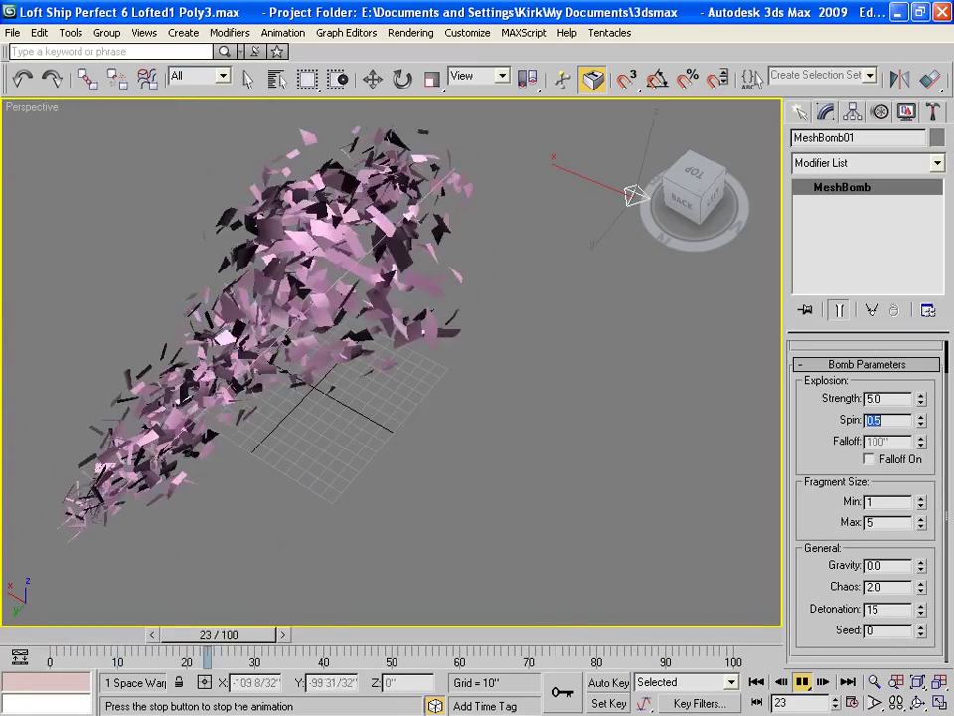
Change MeshBomb01's Strength to 10, then to 15.
double_click(897, 397)
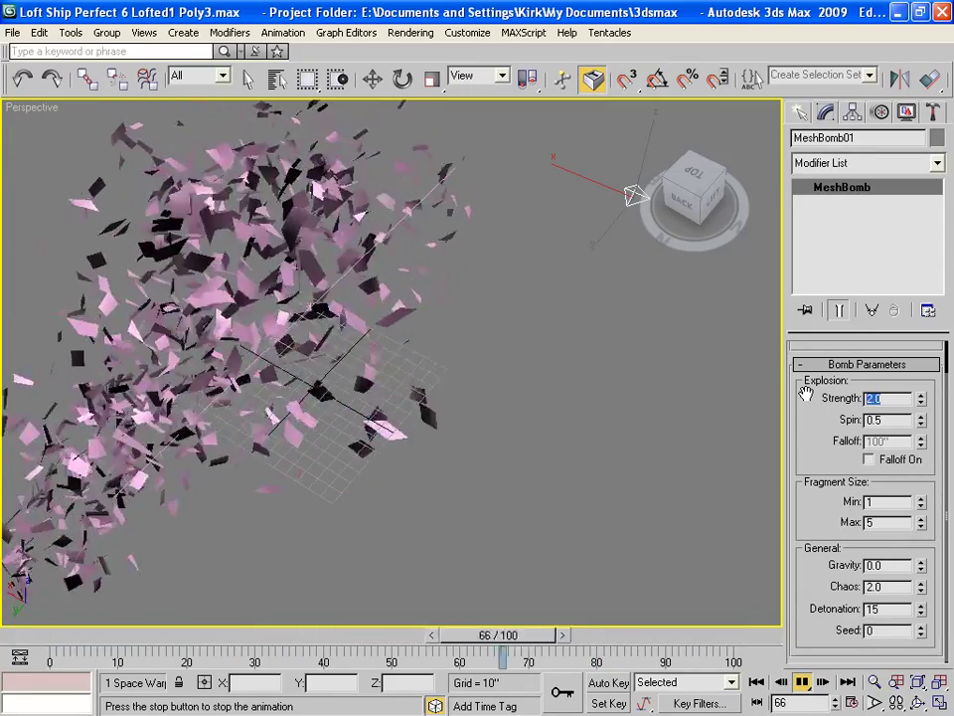
type("10")
key("Return")
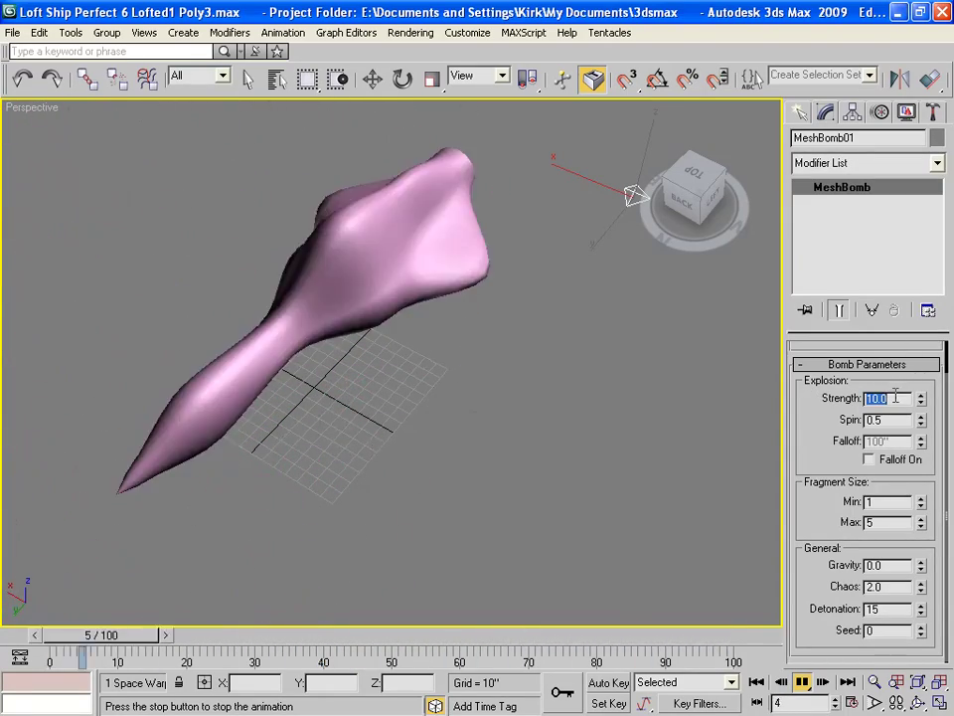
type("15")
key("Return")
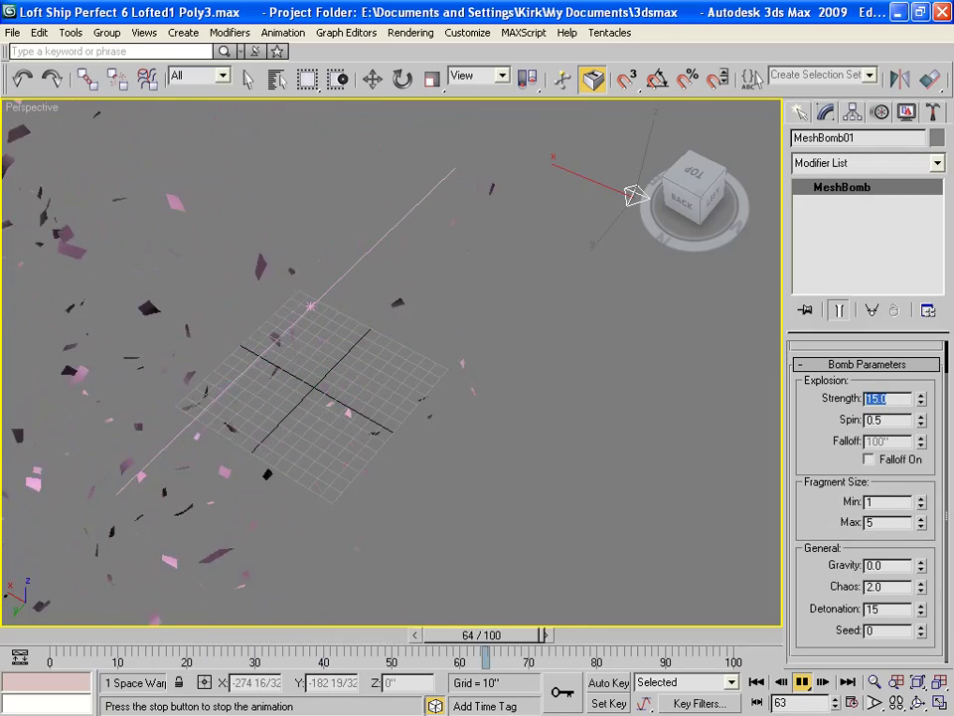